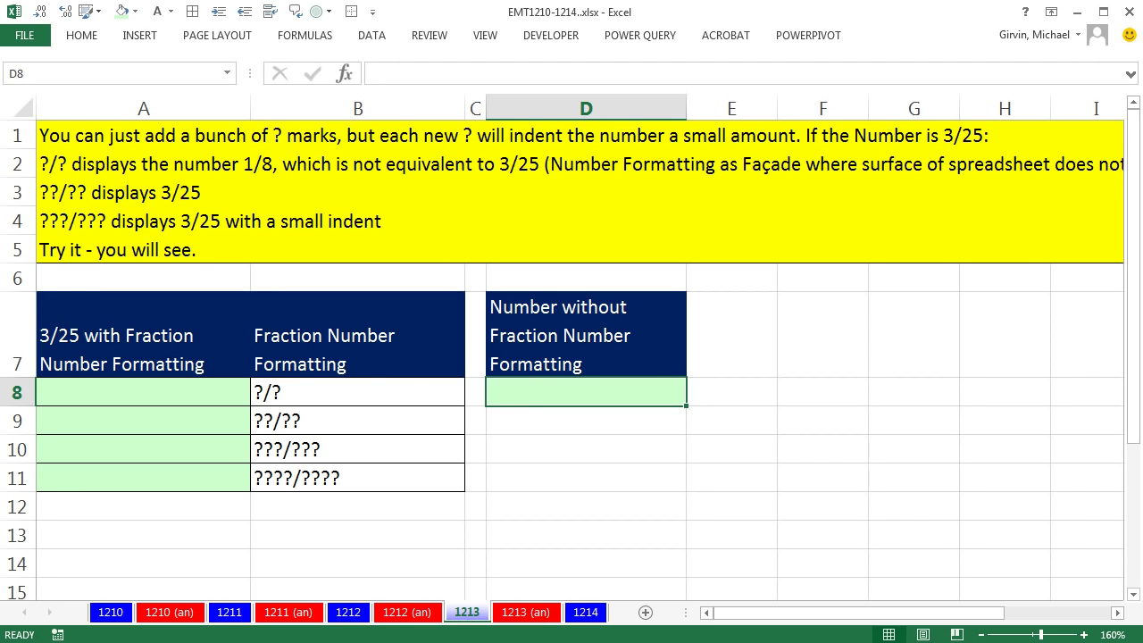
Step: Enter =3/25 in D8 and in A8, and fill the A8 formula down through A11
{"action": "type", "text": "=3/25"}
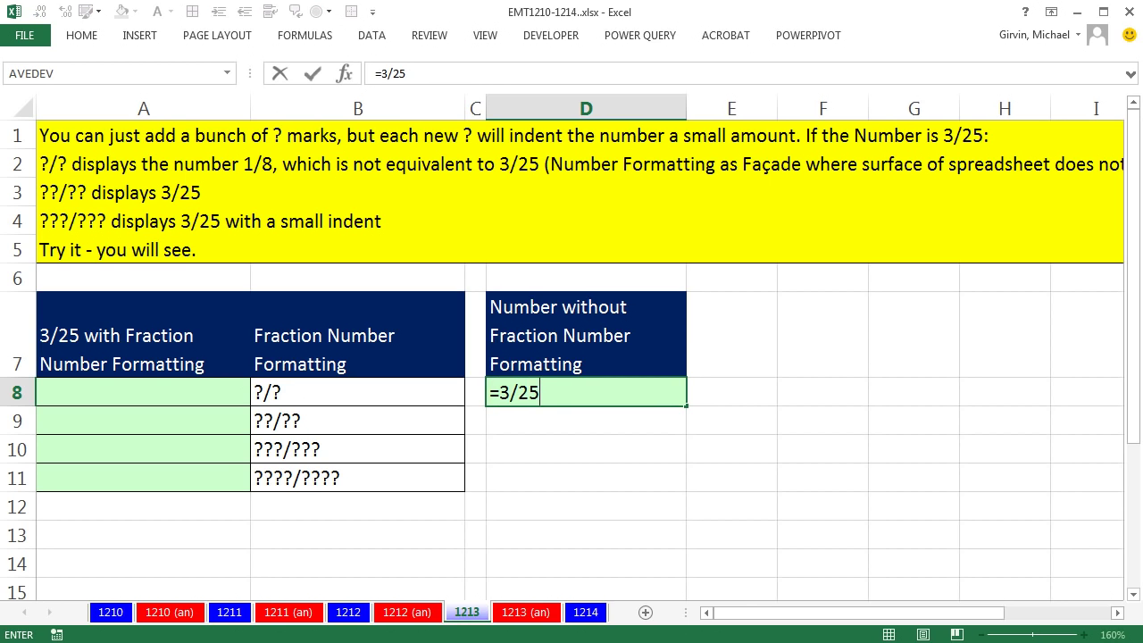
{"action": "key", "text": "ctrl+Return"}
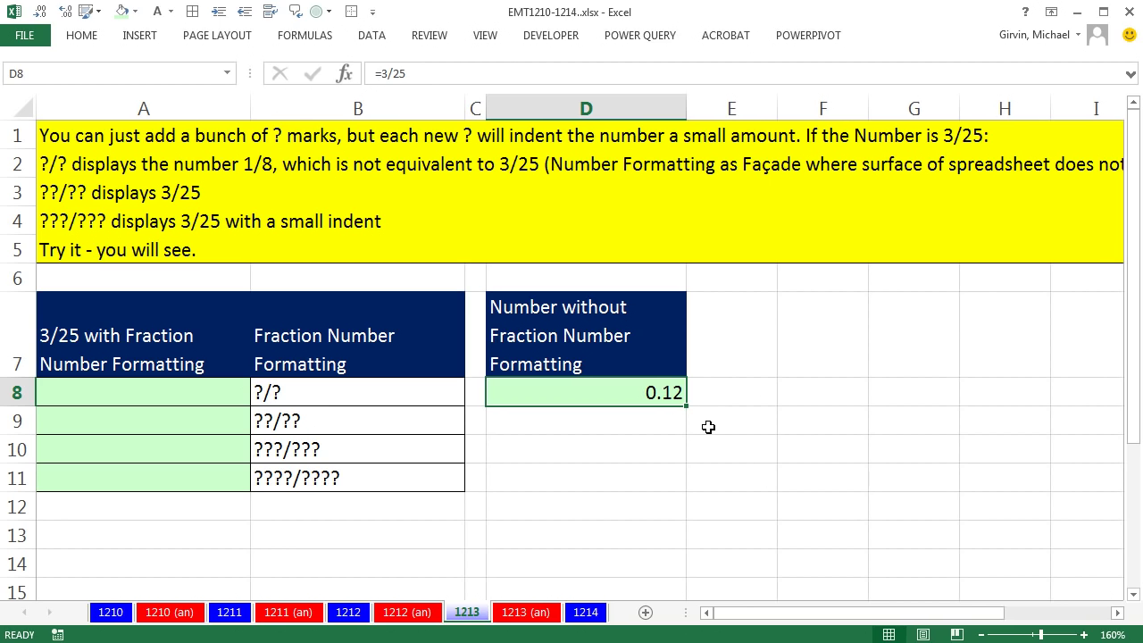
{"action": "left_click", "coordinate": [205, 392]}
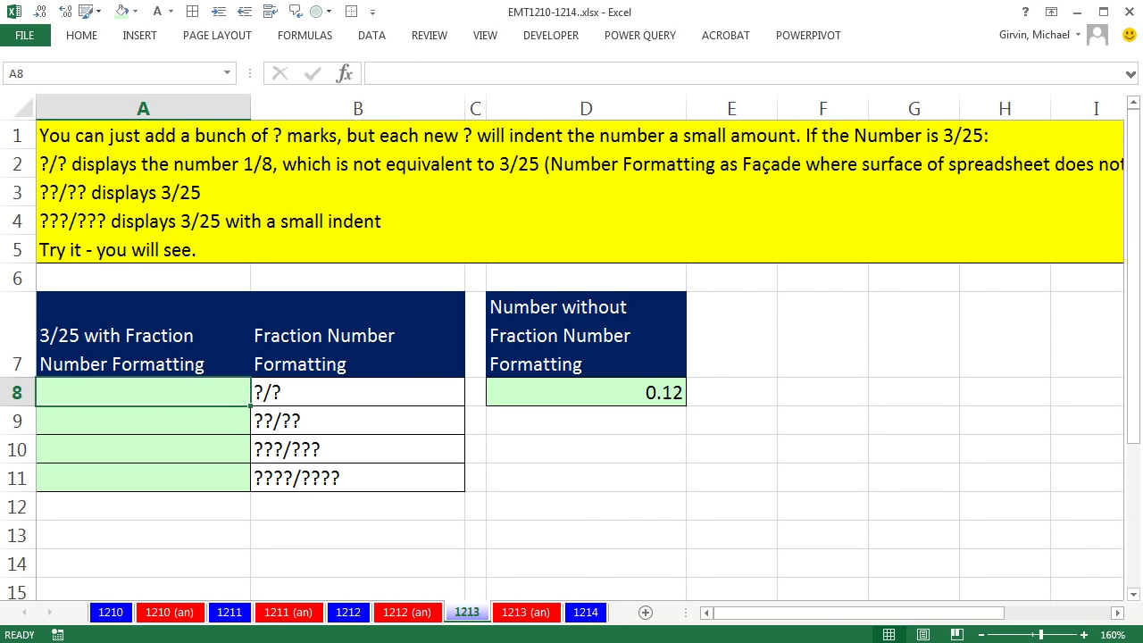
{"action": "type", "text": "=3/25"}
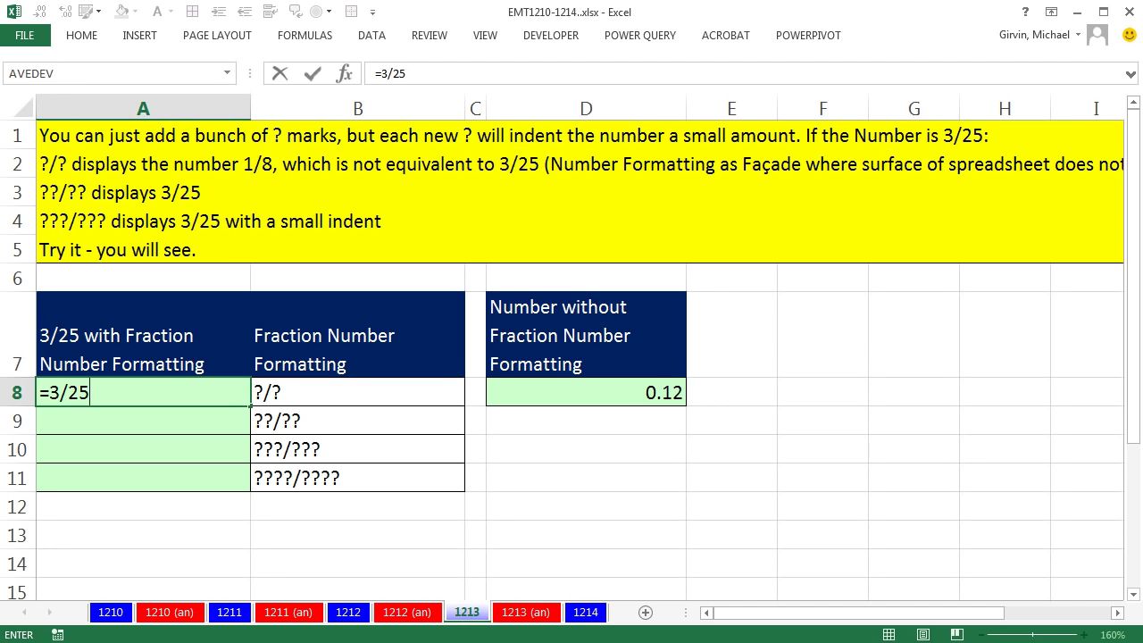
{"action": "key", "text": "ctrl+Return"}
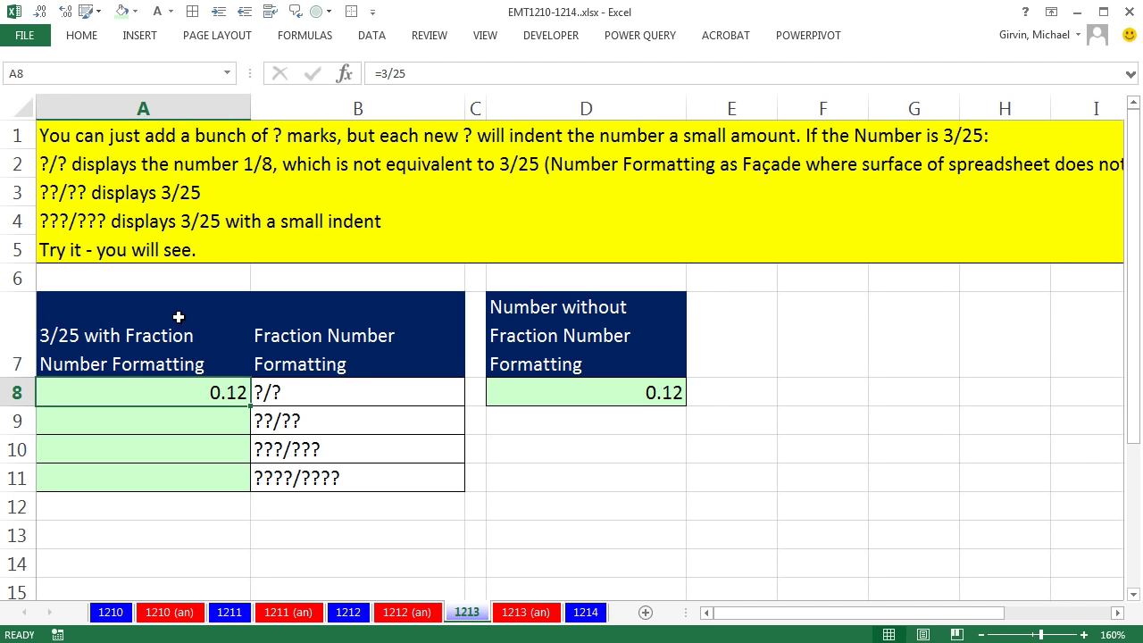
{"action": "left_click_drag", "start_coordinate": [251, 403], "coordinate": [246, 479]}
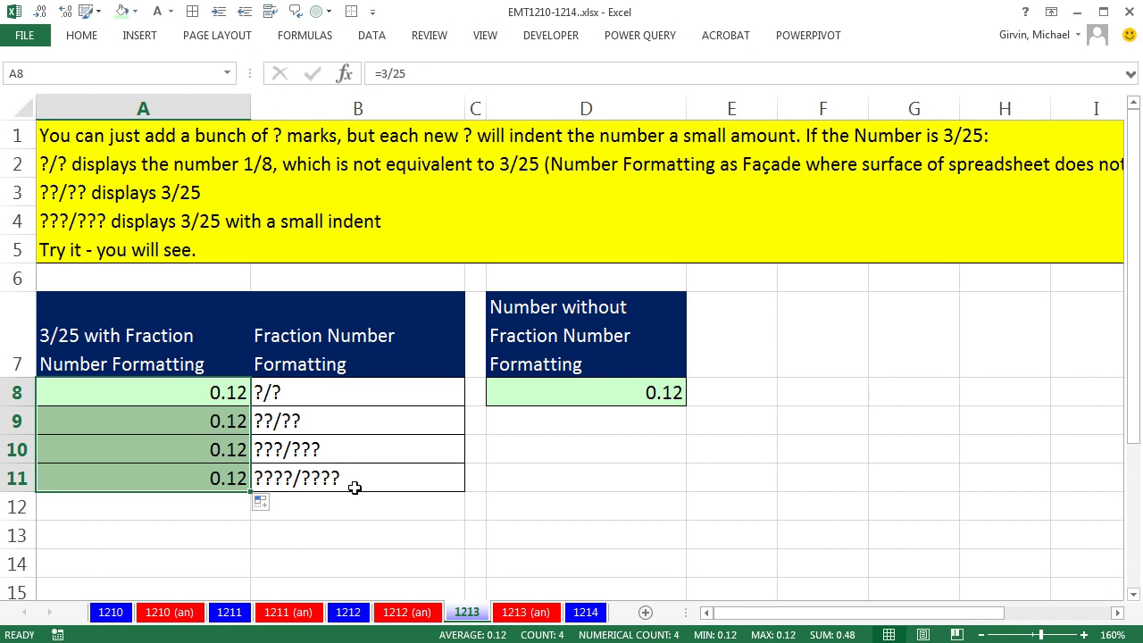
Step: Format cell A8 with the Fraction number format, type Up to one digit (1/4)
{"action": "left_click", "coordinate": [178, 399]}
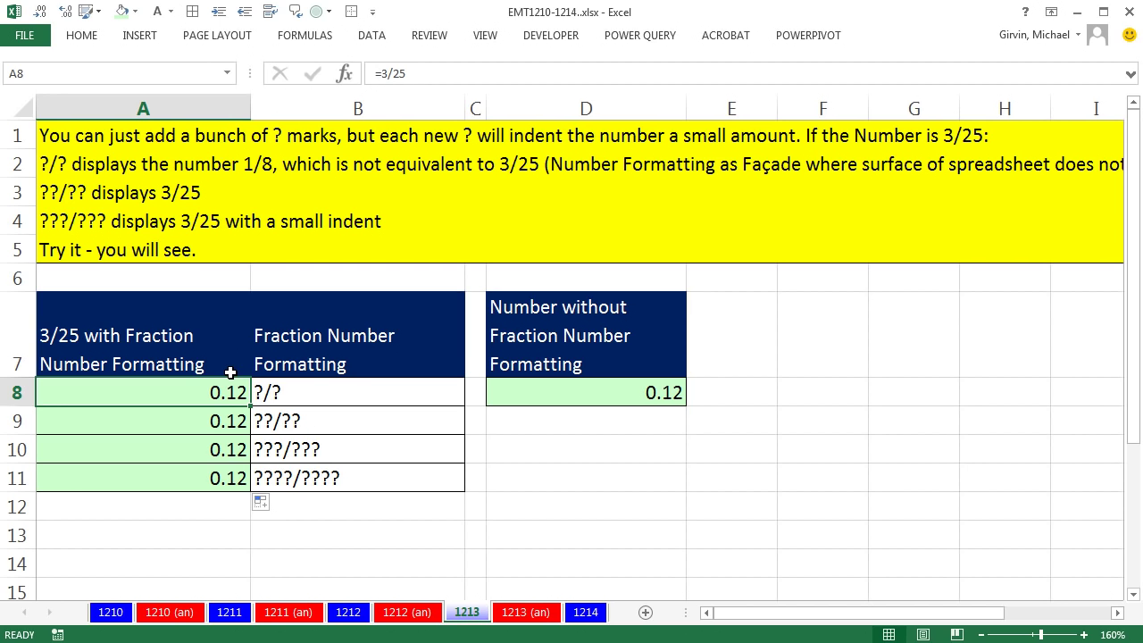
{"action": "key", "text": "ctrl+1"}
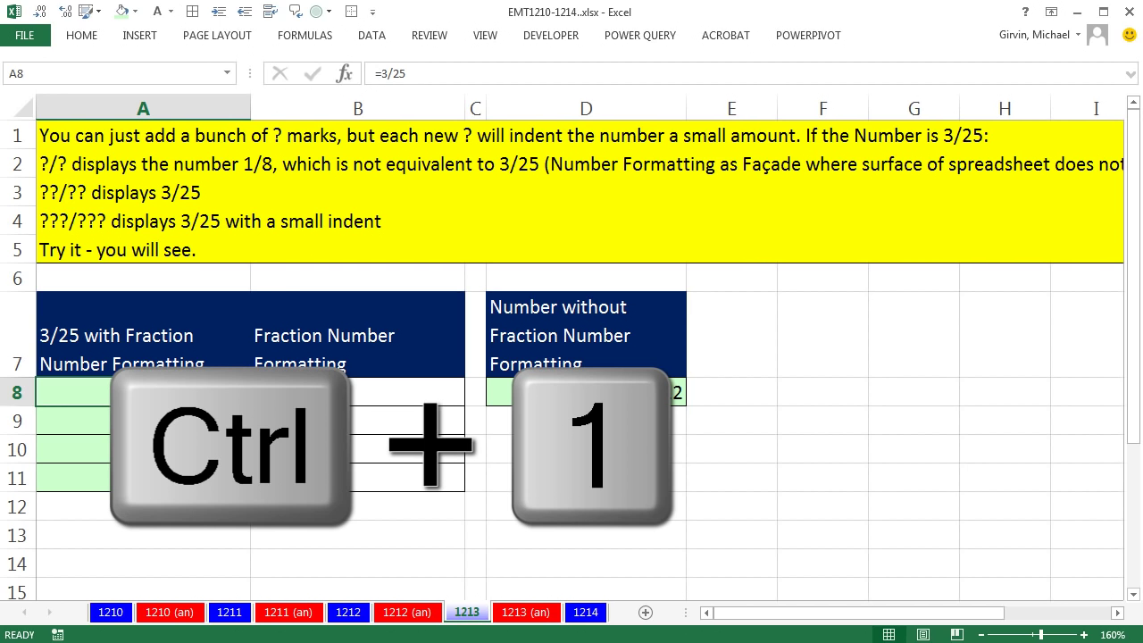
{"action": "left_click_drag", "start_coordinate": [403, 67], "coordinate": [514, 210]}
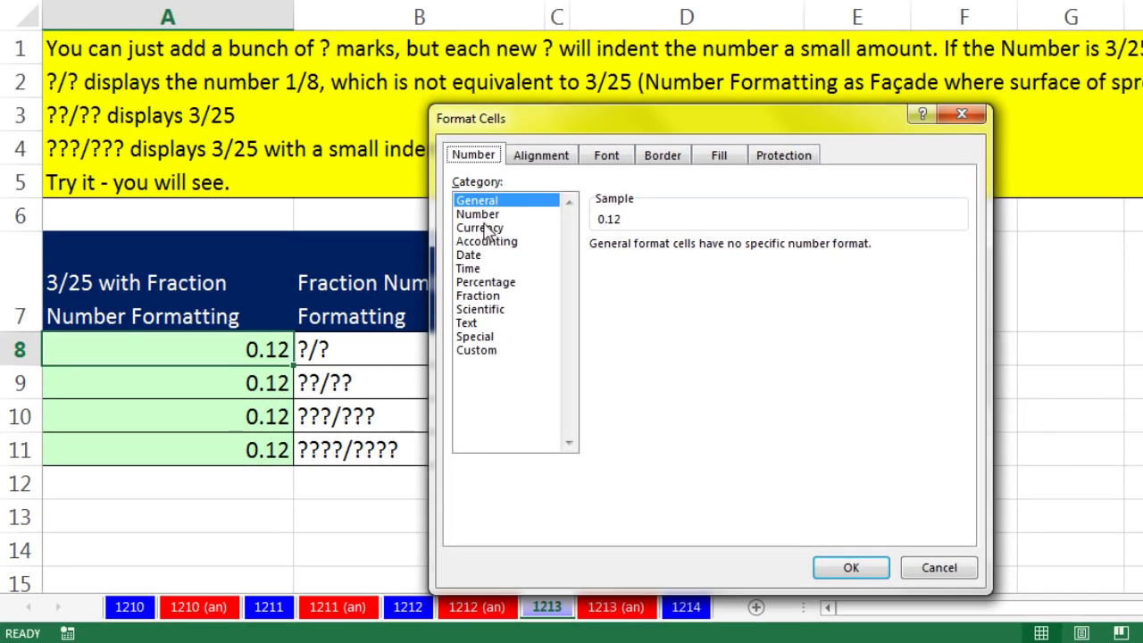
{"action": "left_click", "coordinate": [482, 297]}
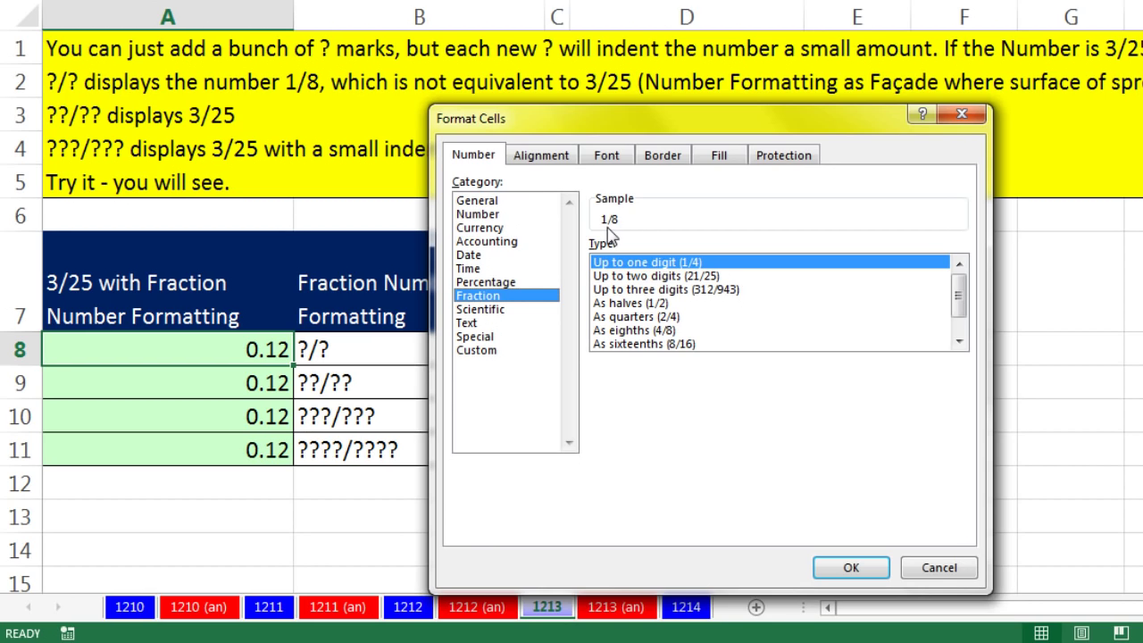
{"action": "left_click", "coordinate": [850, 569]}
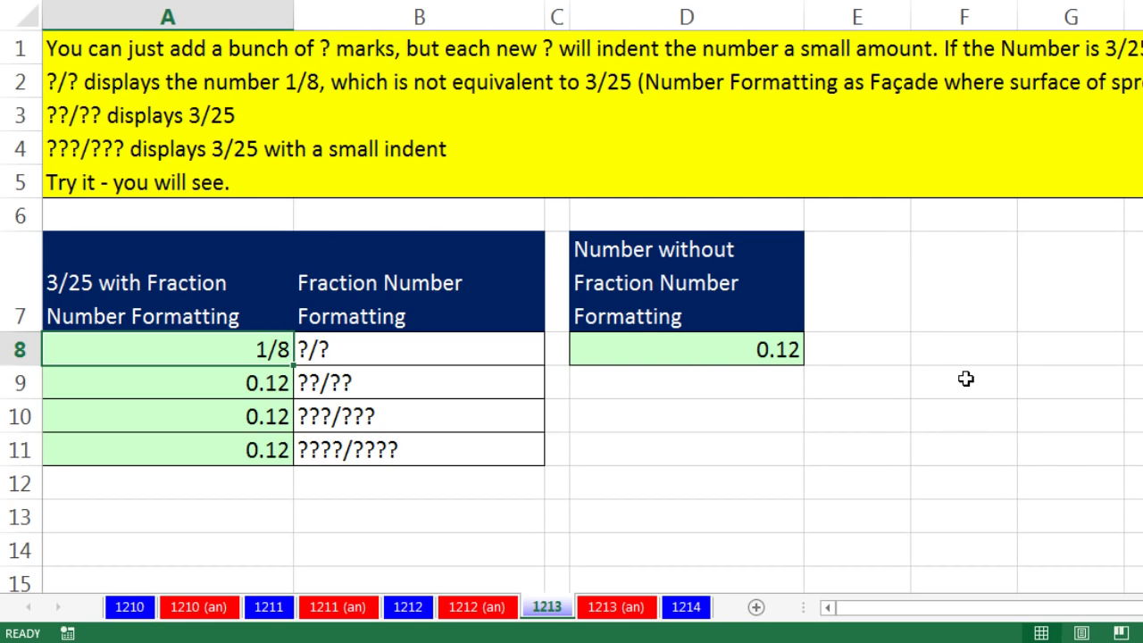
Step: Enter the formula =1/8 in cell F8 for comparison with the unformatted number
{"action": "left_click", "coordinate": [934, 346]}
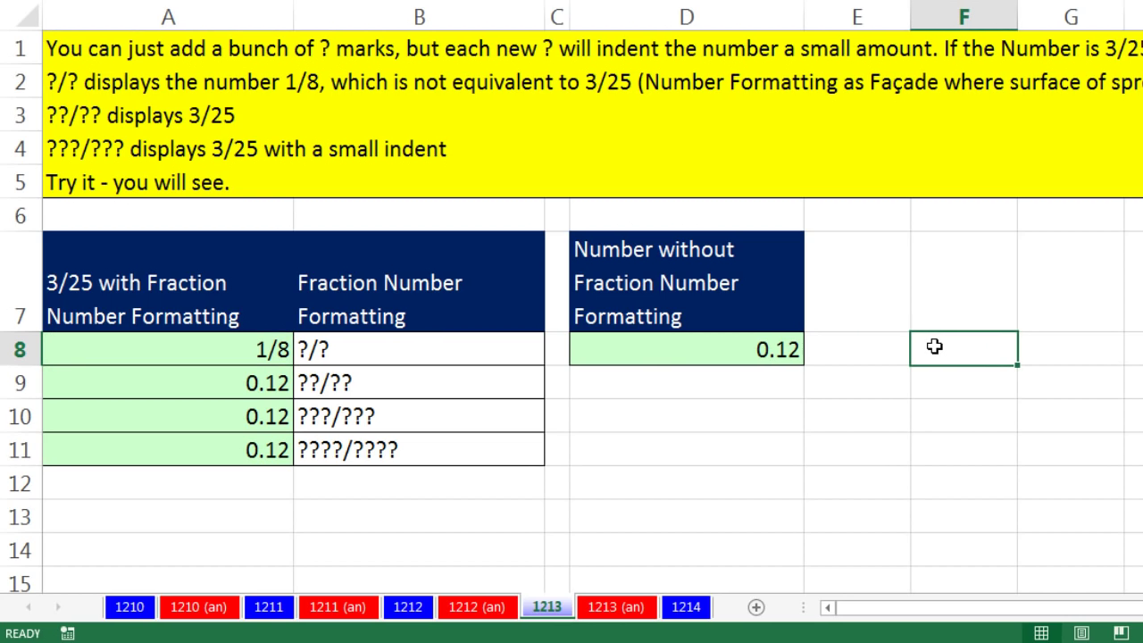
{"action": "type", "text": "=1/8"}
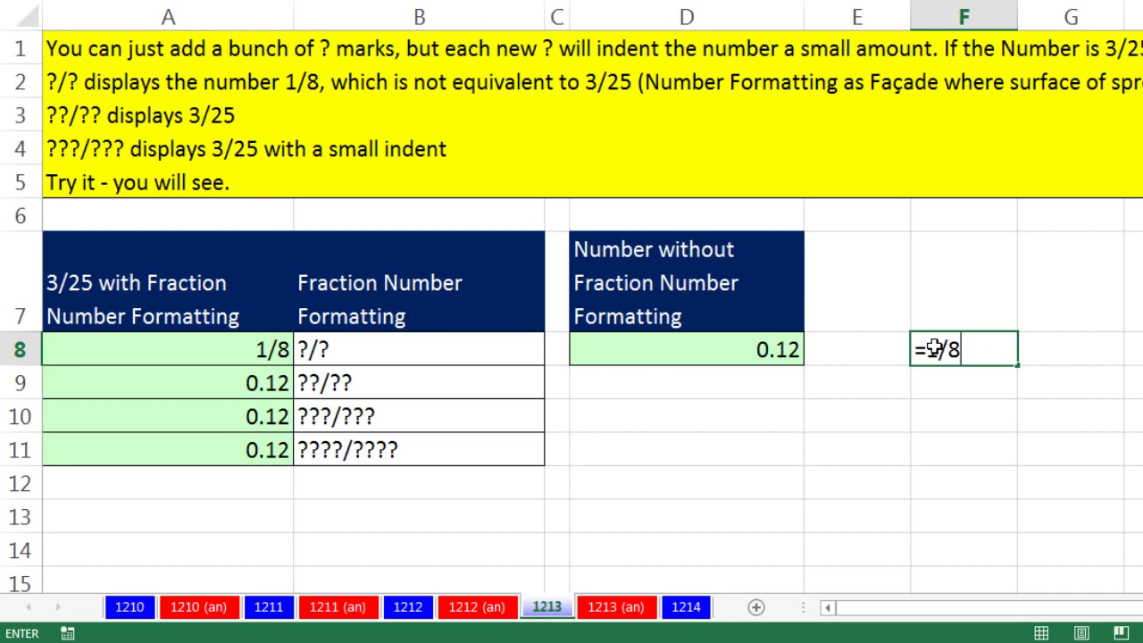
{"action": "key", "text": "ctrl+Return"}
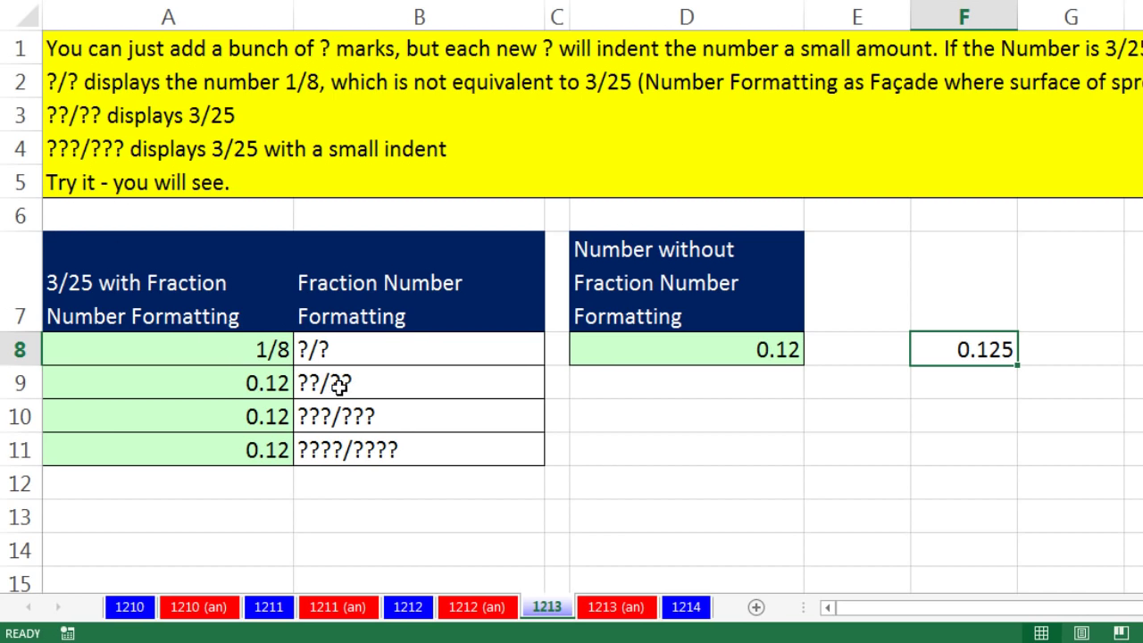
Step: Apply the custom number format ??/?? to cell A9
{"action": "left_click", "coordinate": [213, 387]}
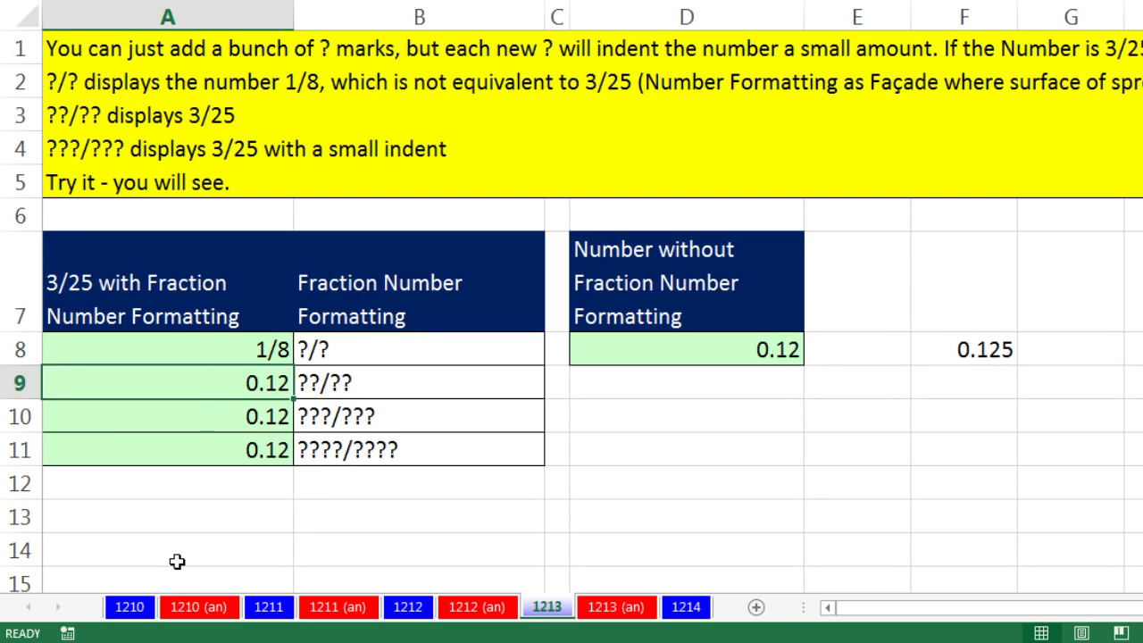
{"action": "key", "text": "ctrl+1"}
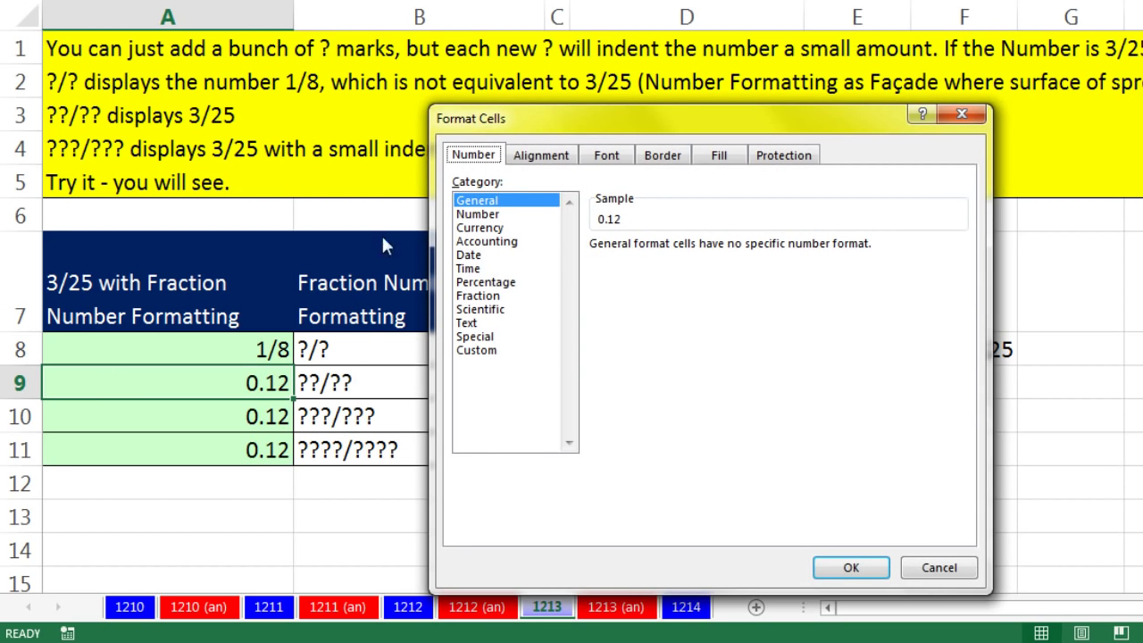
{"action": "left_click", "coordinate": [470, 352]}
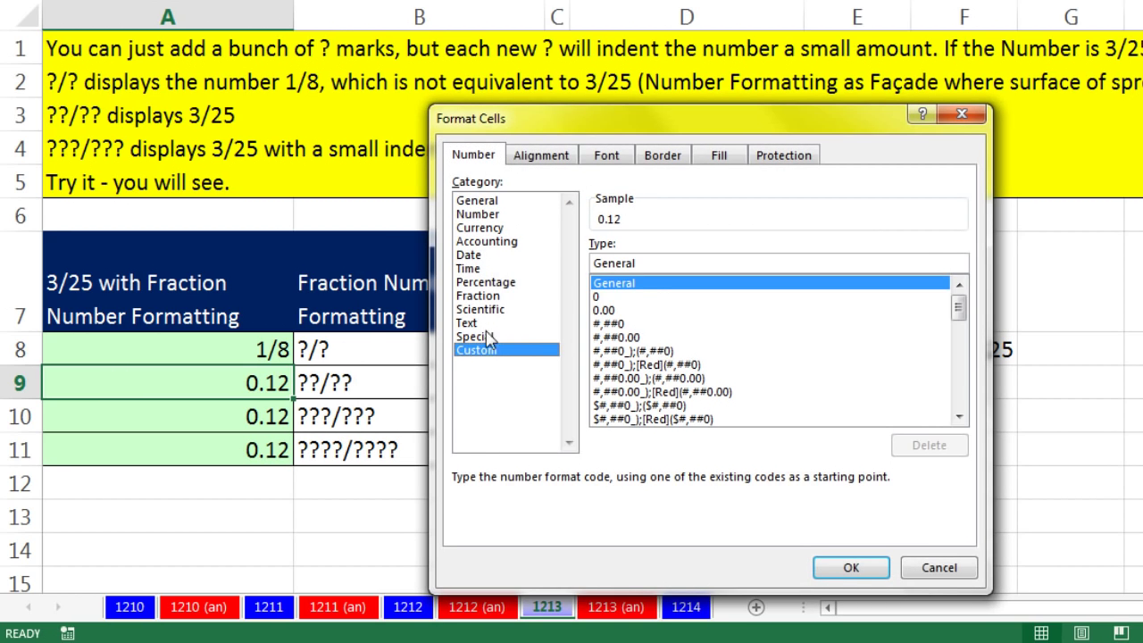
{"action": "left_click_drag", "start_coordinate": [637, 263], "coordinate": [576, 263]}
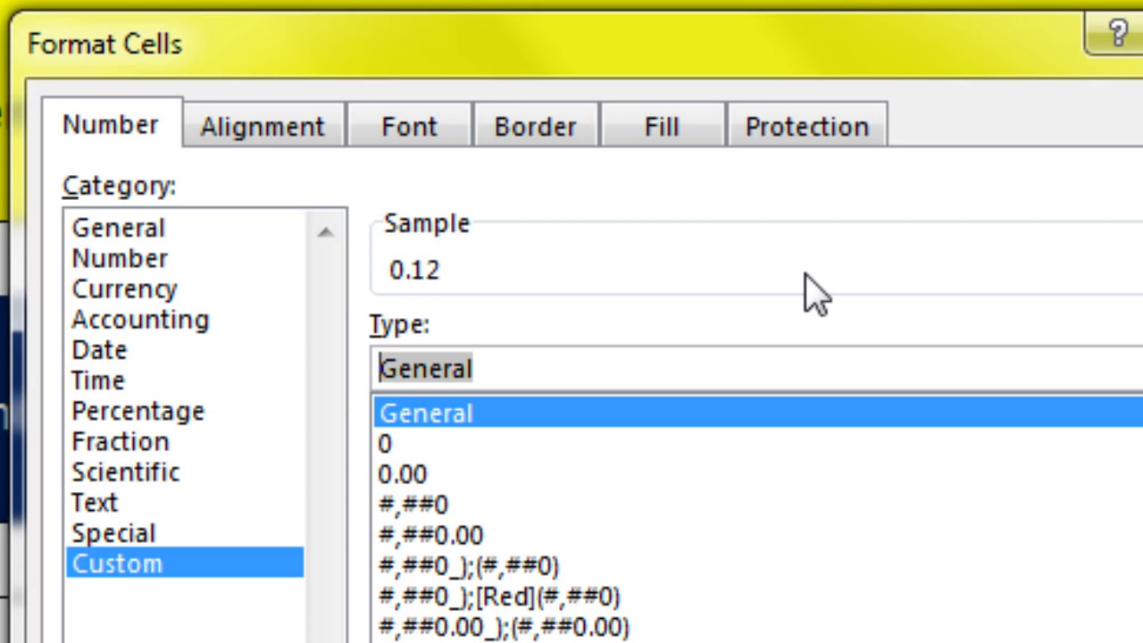
{"action": "type", "text": "?/?"}
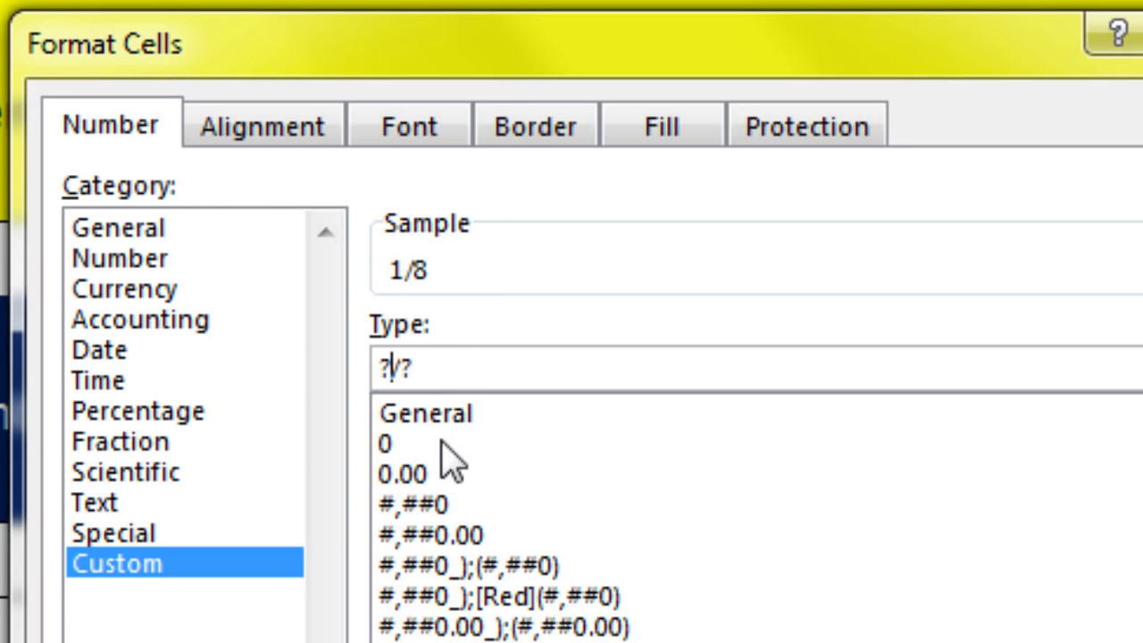
{"action": "type", "text": "?"}
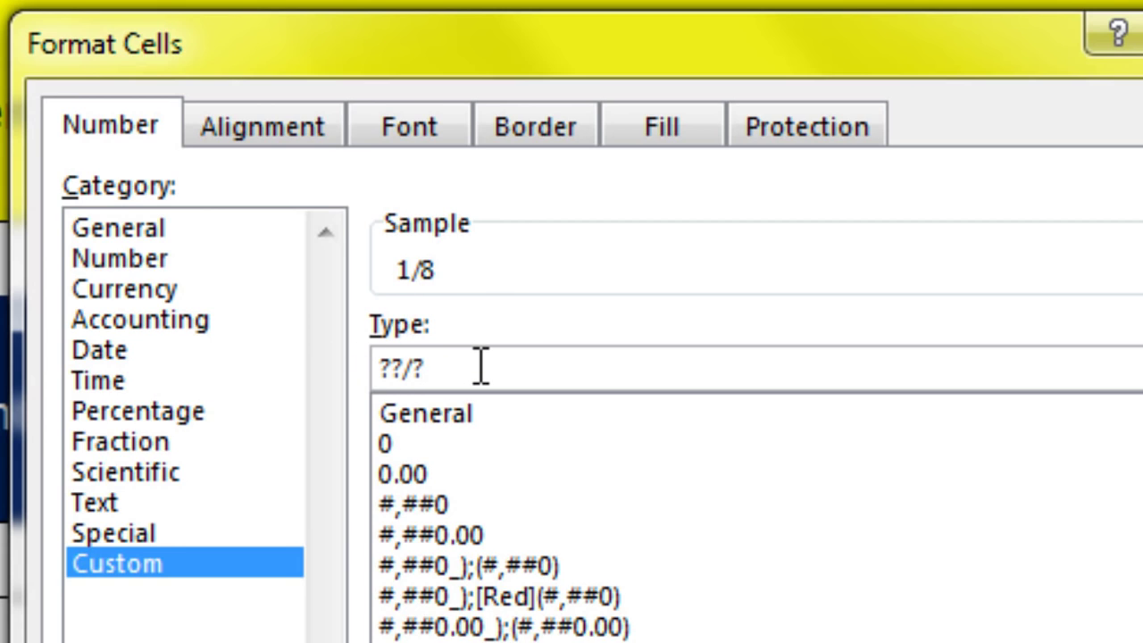
{"action": "type", "text": "?"}
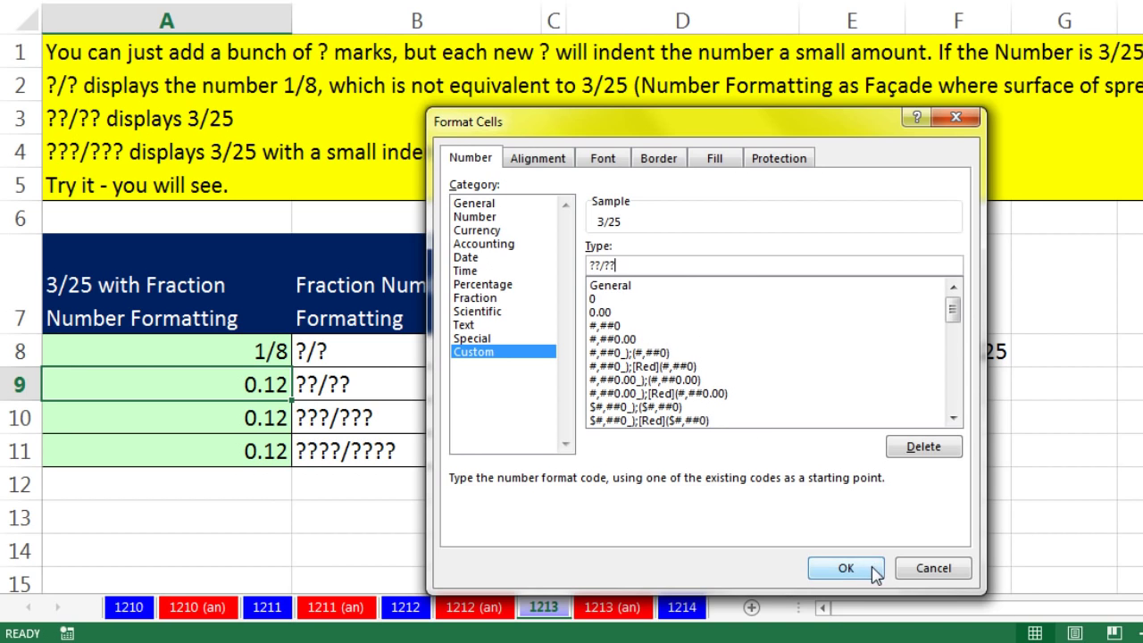
{"action": "left_click", "coordinate": [859, 589]}
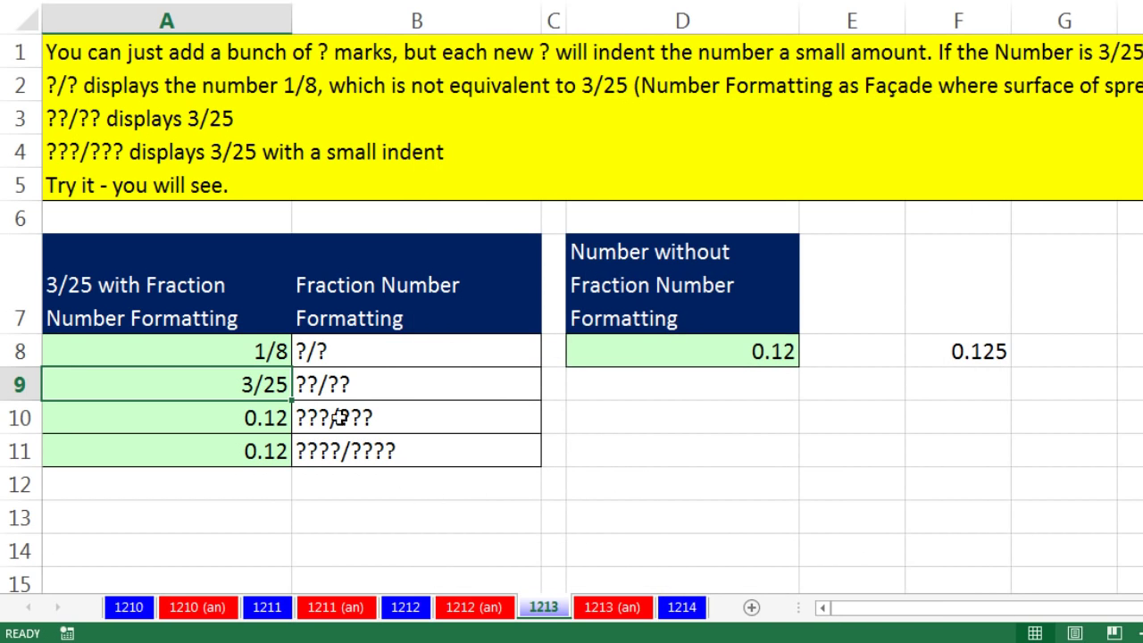
Step: Apply the custom number format ???/??? to cell A10
{"action": "left_click", "coordinate": [268, 421]}
{"action": "key", "text": "ctrl+1"}
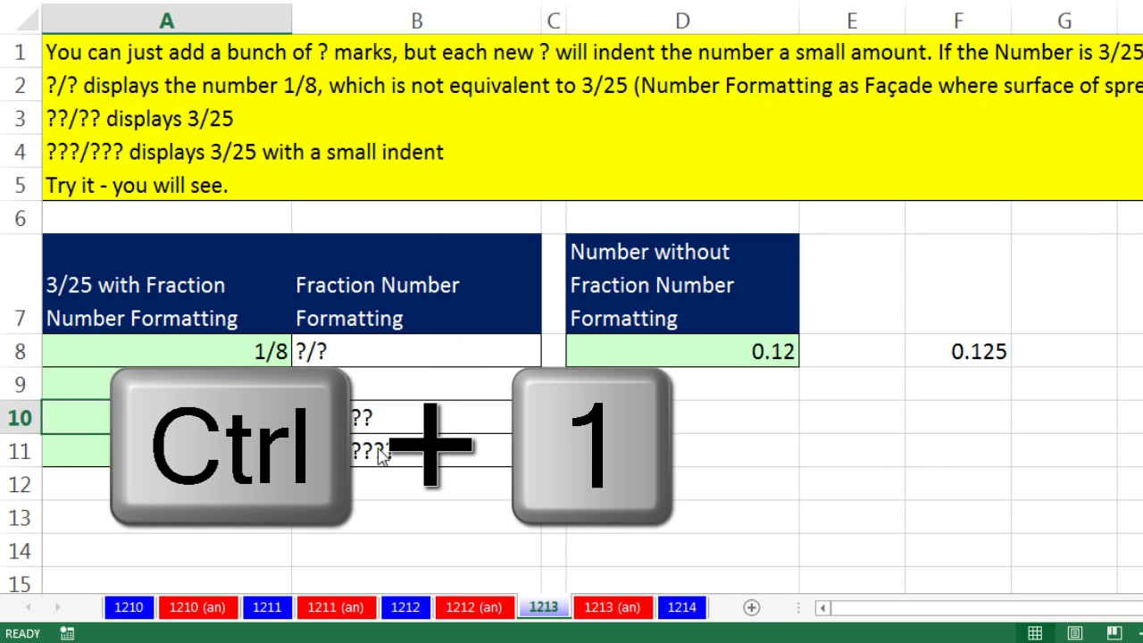
{"action": "left_click", "coordinate": [482, 339]}
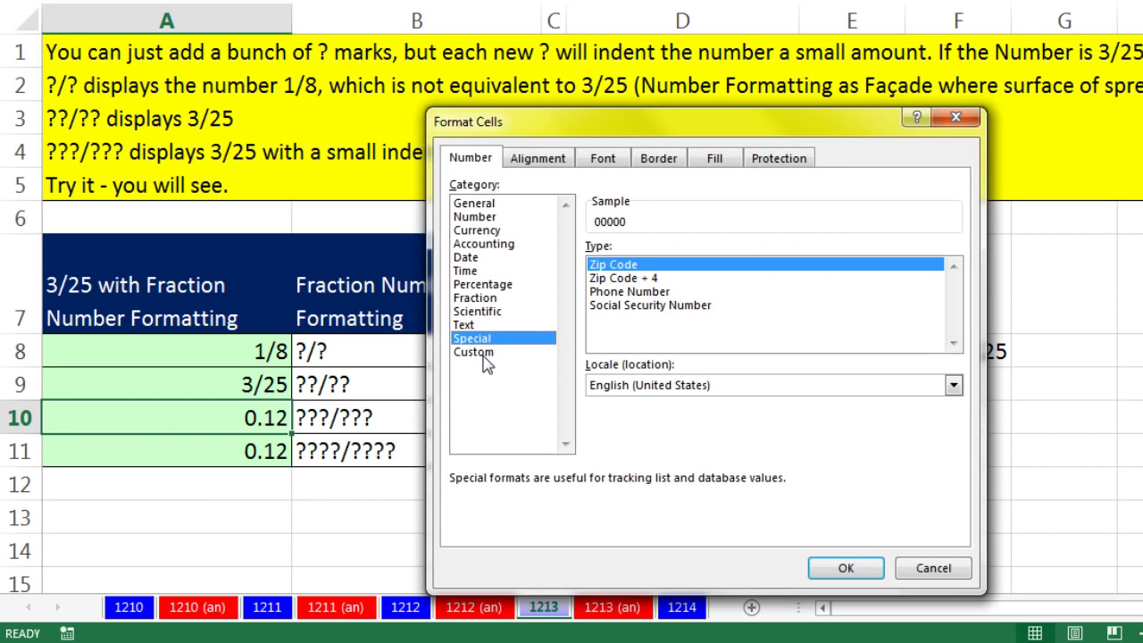
{"action": "left_click", "coordinate": [478, 352]}
{"action": "left_click_drag", "start_coordinate": [648, 265], "coordinate": [585, 265]}
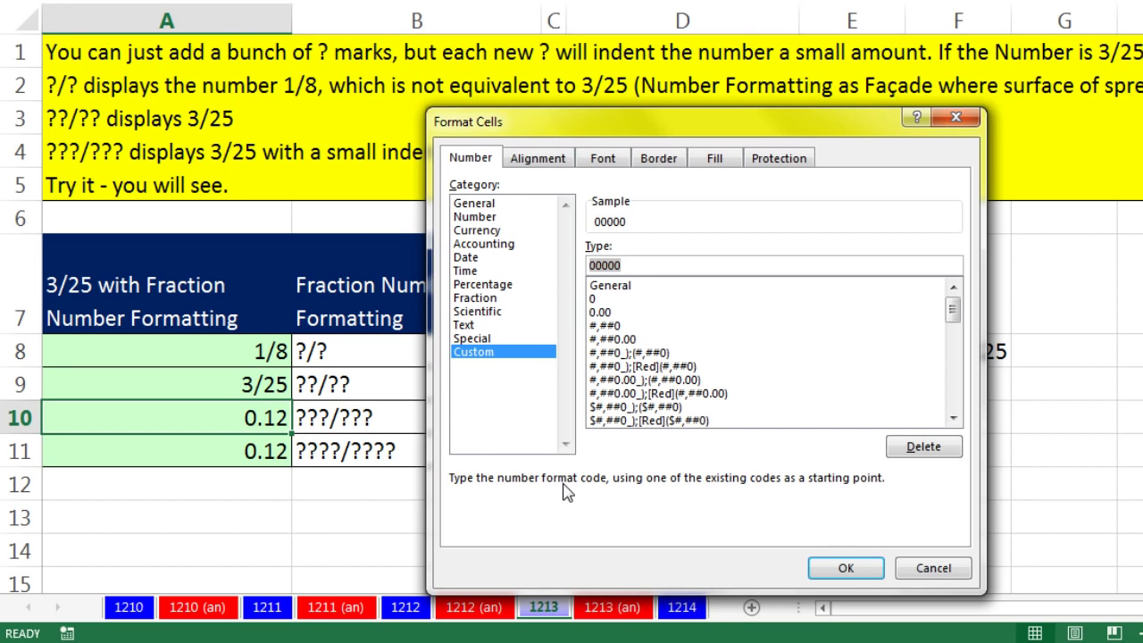
{"action": "type", "text": "??"}
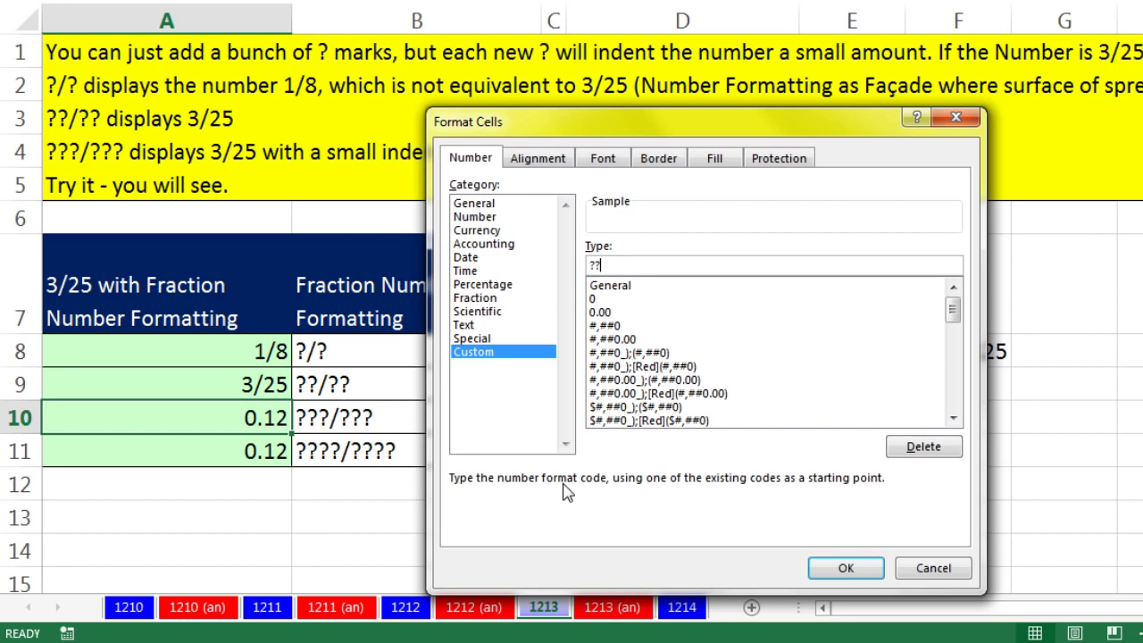
{"action": "type", "text": "?/???"}
{"action": "left_click", "coordinate": [846, 569]}
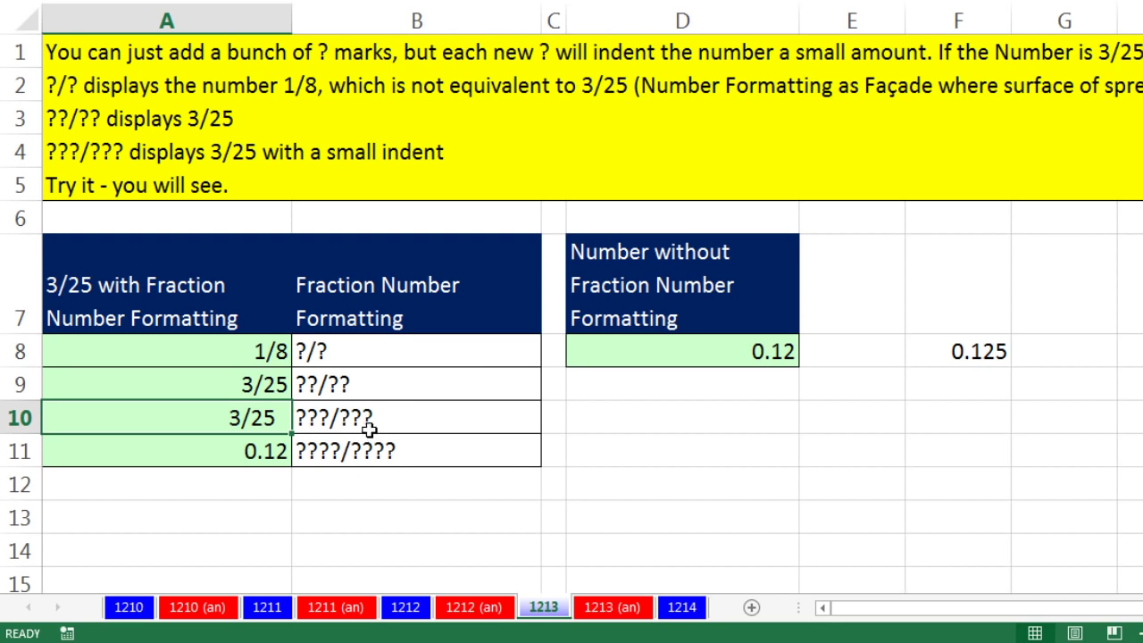
Step: Apply the custom number format ????/???? to cell A11
{"action": "left_click", "coordinate": [272, 455]}
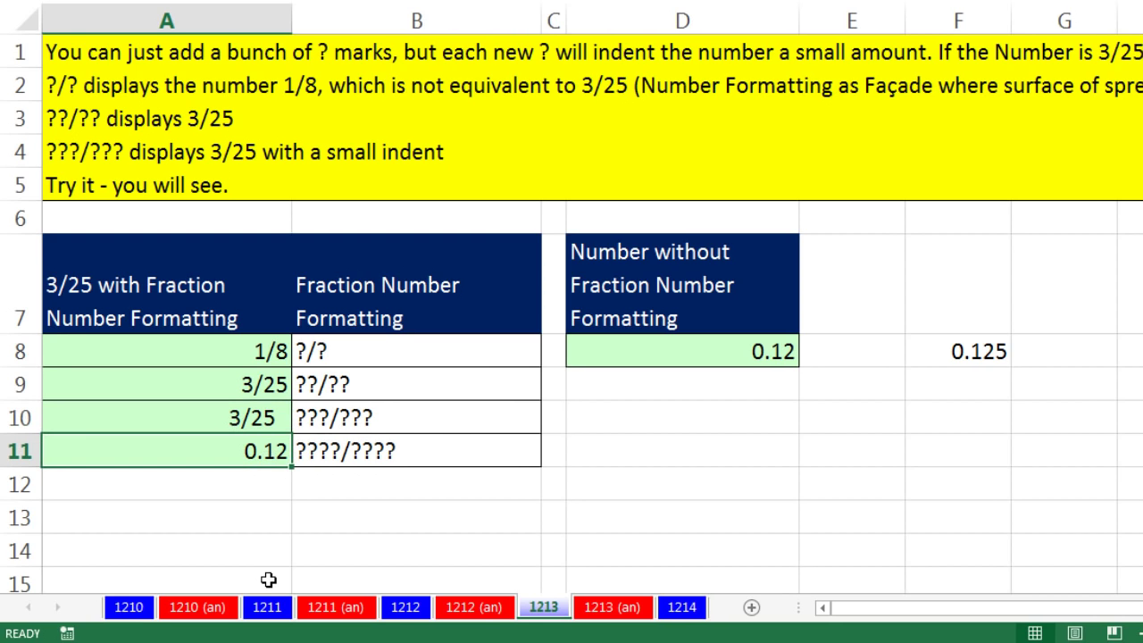
{"action": "key", "text": "ctrl+1"}
{"action": "left_click", "coordinate": [497, 356]}
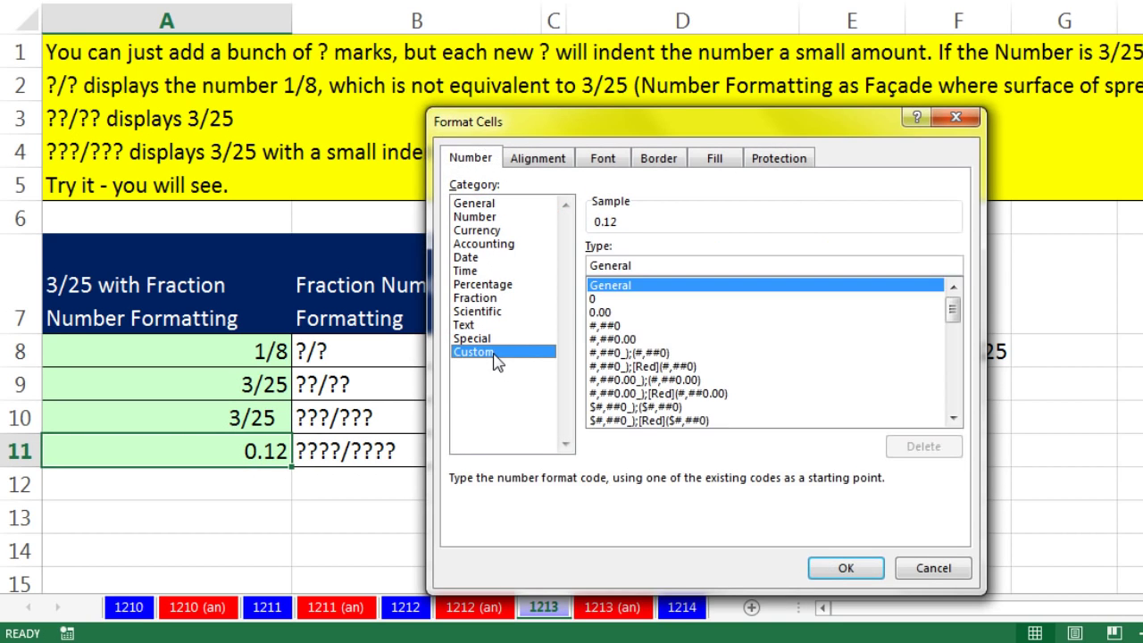
{"action": "left_click_drag", "start_coordinate": [639, 261], "coordinate": [539, 262]}
{"action": "type", "text": "????"}
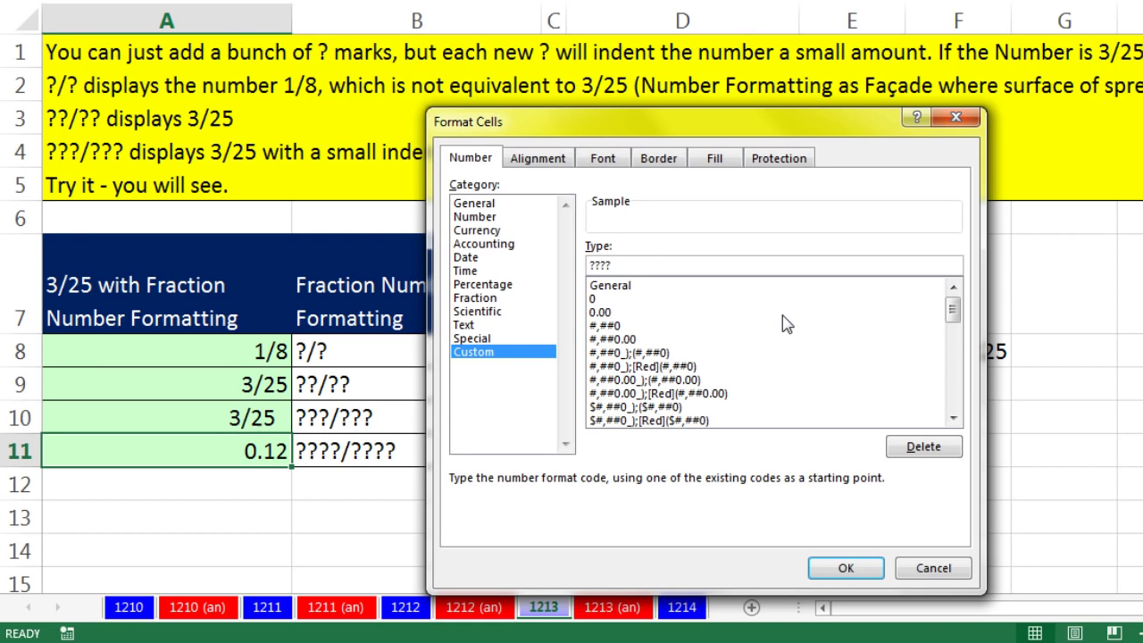
{"action": "type", "text": "/????"}
{"action": "left_click", "coordinate": [852, 573]}
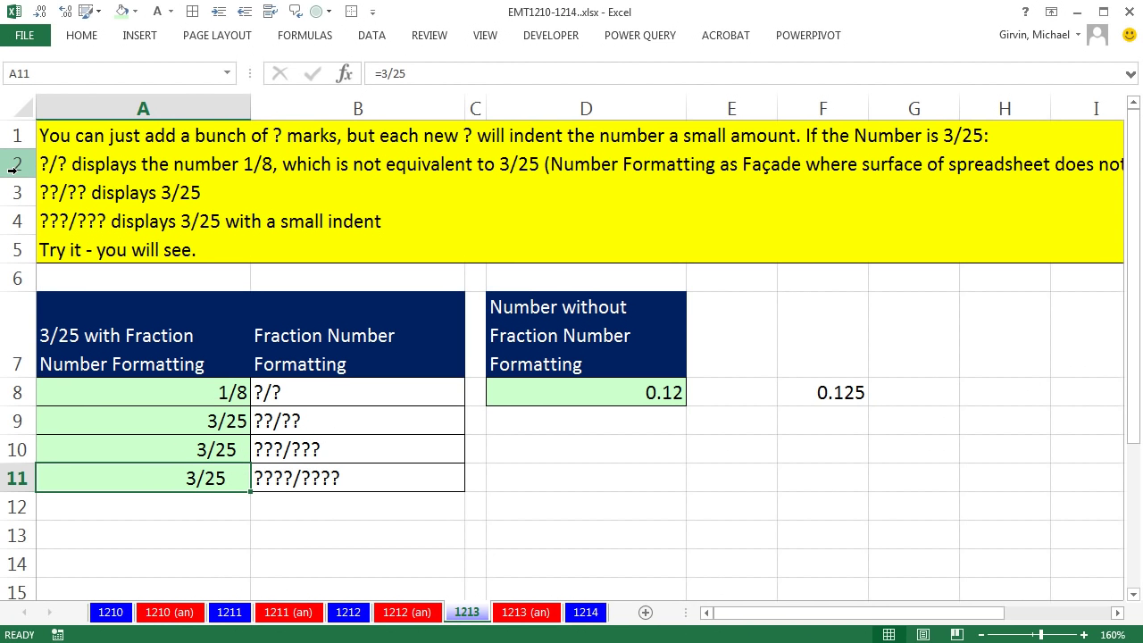
Step: Replace the formula in cell A11 with =13/1016
{"action": "type", "text": "="}
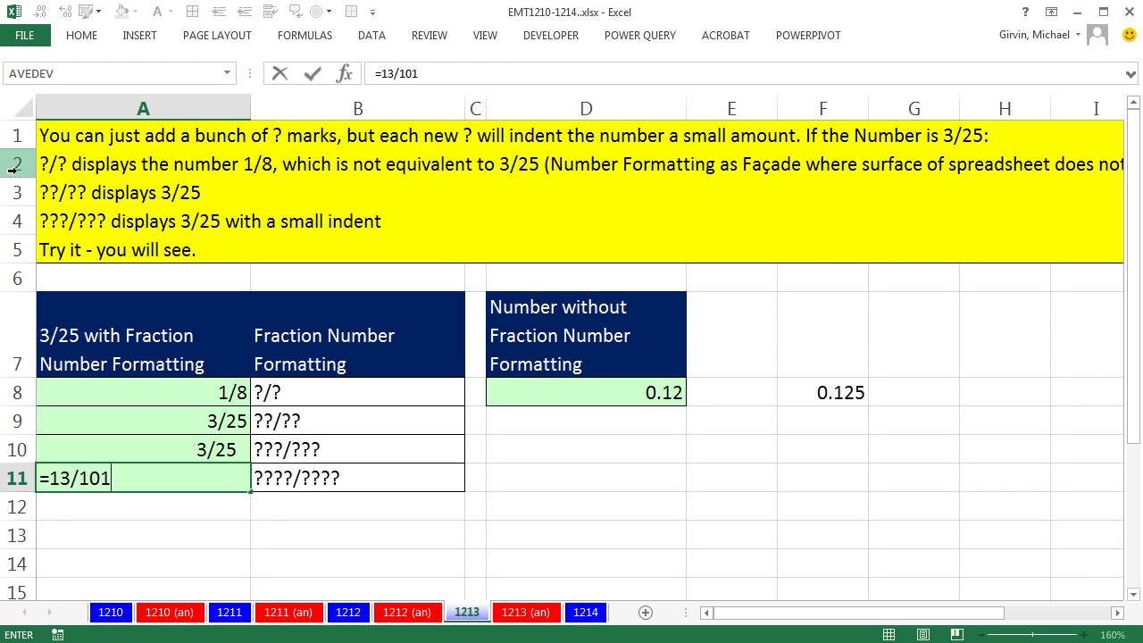
{"action": "type", "text": "13/1016"}
{"action": "key", "text": "ctrl+Return"}
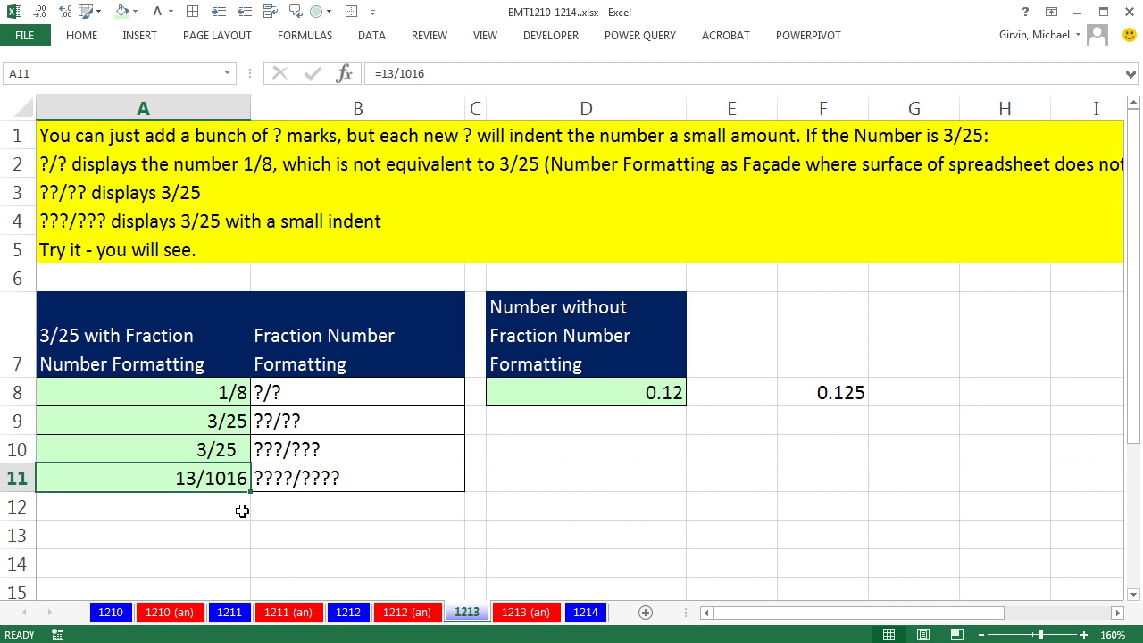
Step: Copy cells A11:B11 and paste them into row 12 directly below the table
{"action": "left_click_drag", "start_coordinate": [231, 471], "coordinate": [281, 475]}
{"action": "key", "text": "ctrl+c"}
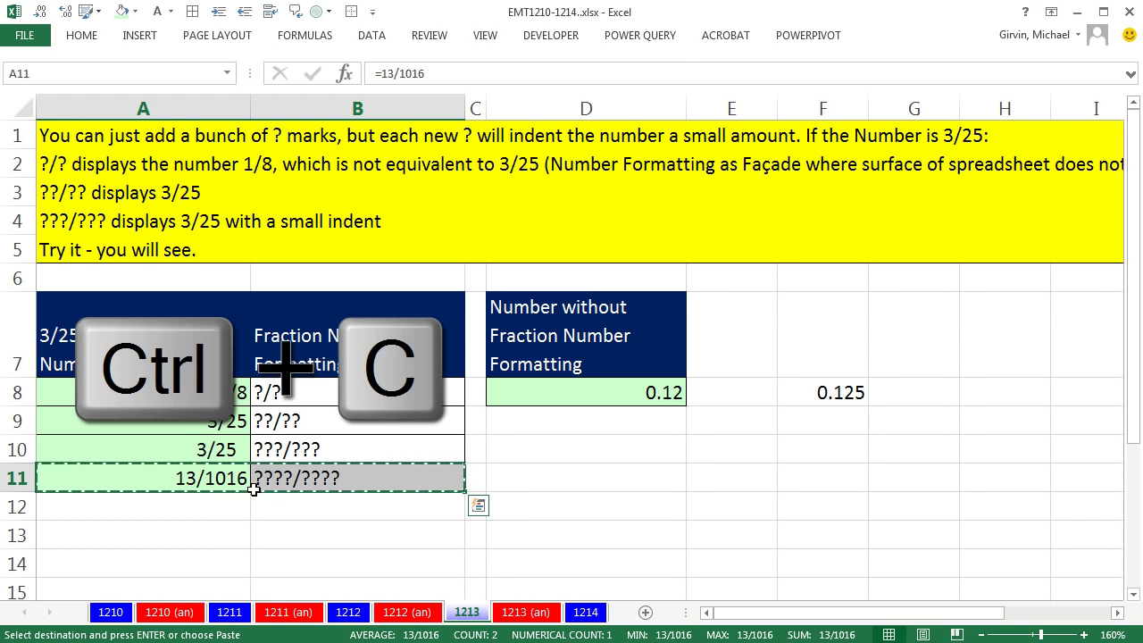
{"action": "left_click", "coordinate": [223, 509]}
{"action": "key", "text": "ctrl+v"}
Step: Set the formula in cell A11 back to =3/25
{"action": "left_click", "coordinate": [222, 481]}
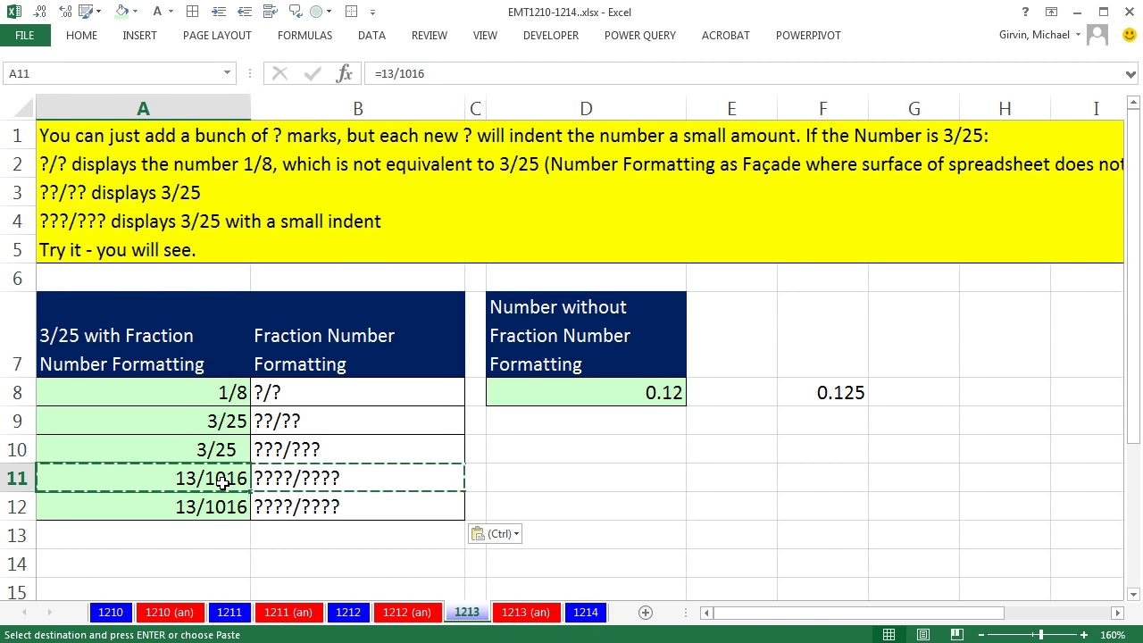
{"action": "type", "text": "=3"}
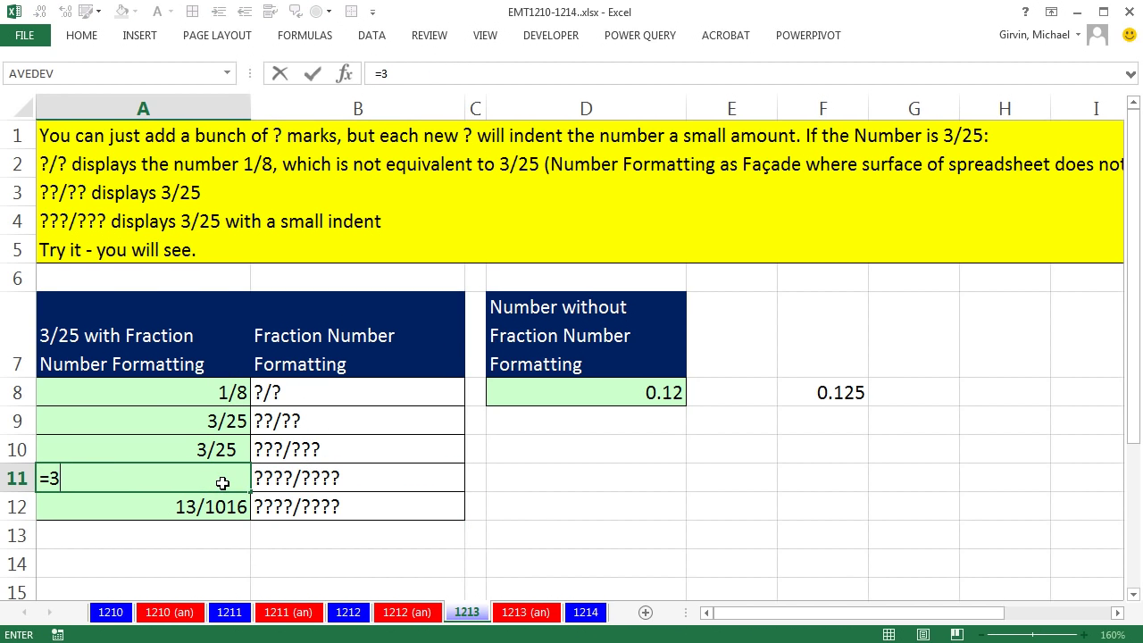
{"action": "type", "text": "/25"}
{"action": "key", "text": "ctrl+Return"}
{"action": "left_click", "coordinate": [448, 591]}
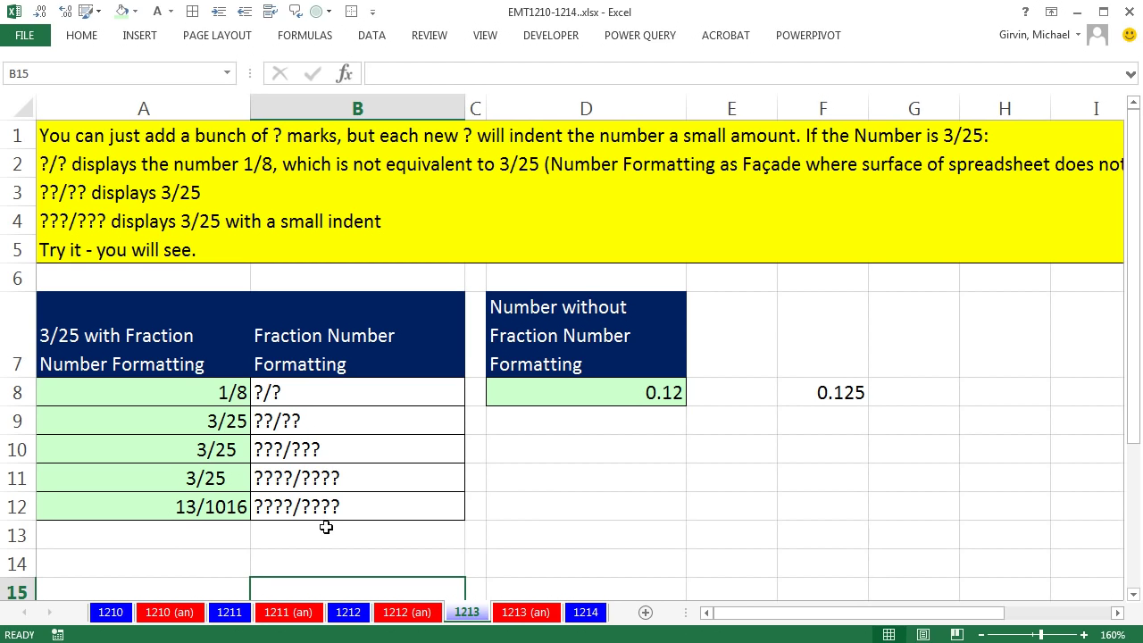
{"action": "left_click", "coordinate": [326, 518]}
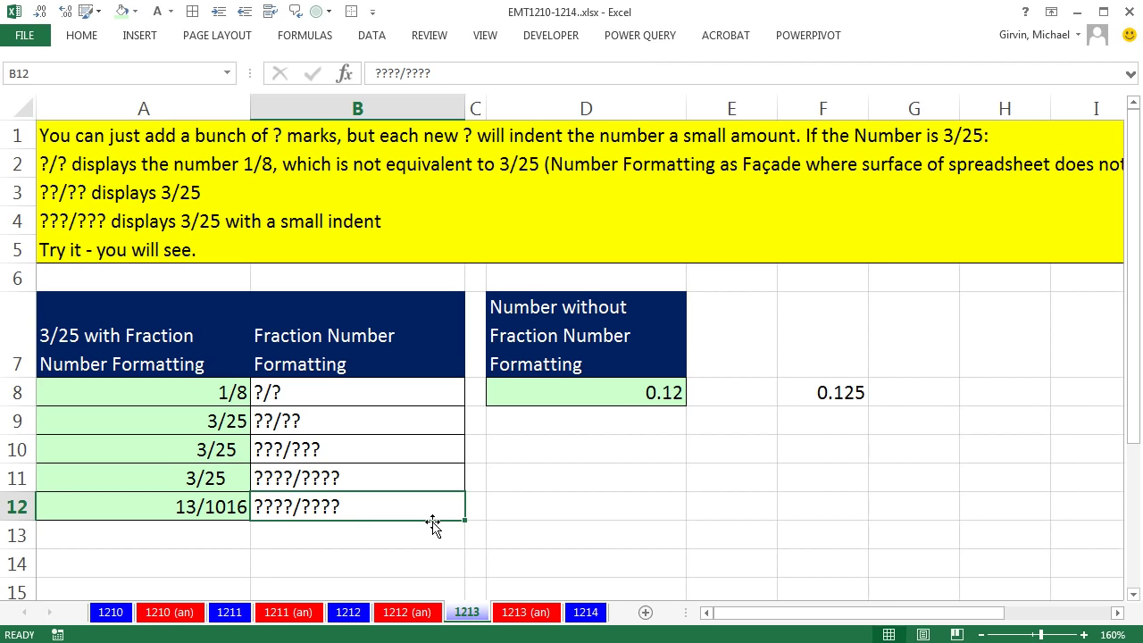